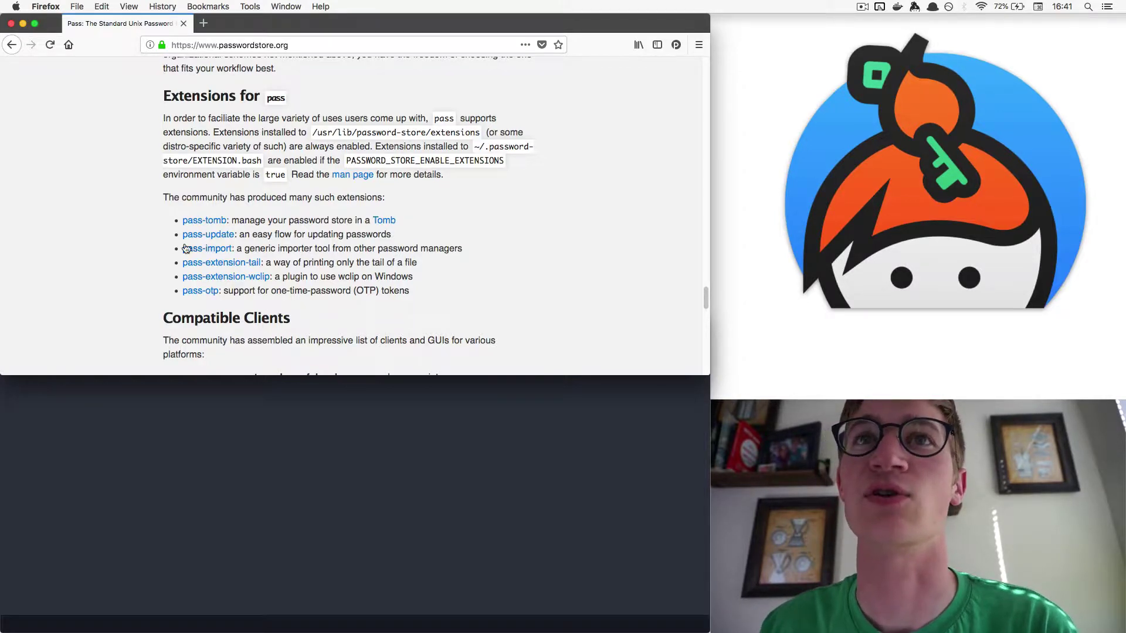
- Scroll through the Compatible Clients list past passmenu, qtpass, passff, Pass4Win and gopass
{"action": "scroll", "coordinate": [211, 249], "scroll_direction": "down", "scroll_amount": 3}
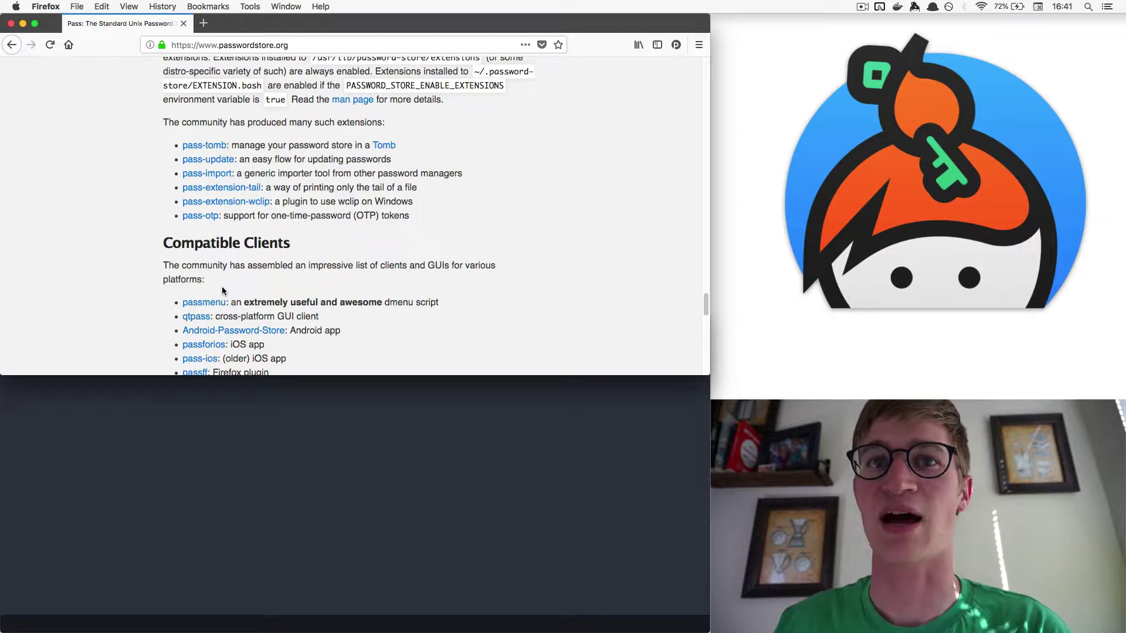
{"action": "scroll", "coordinate": [338, 257], "scroll_direction": "down", "scroll_amount": 7}
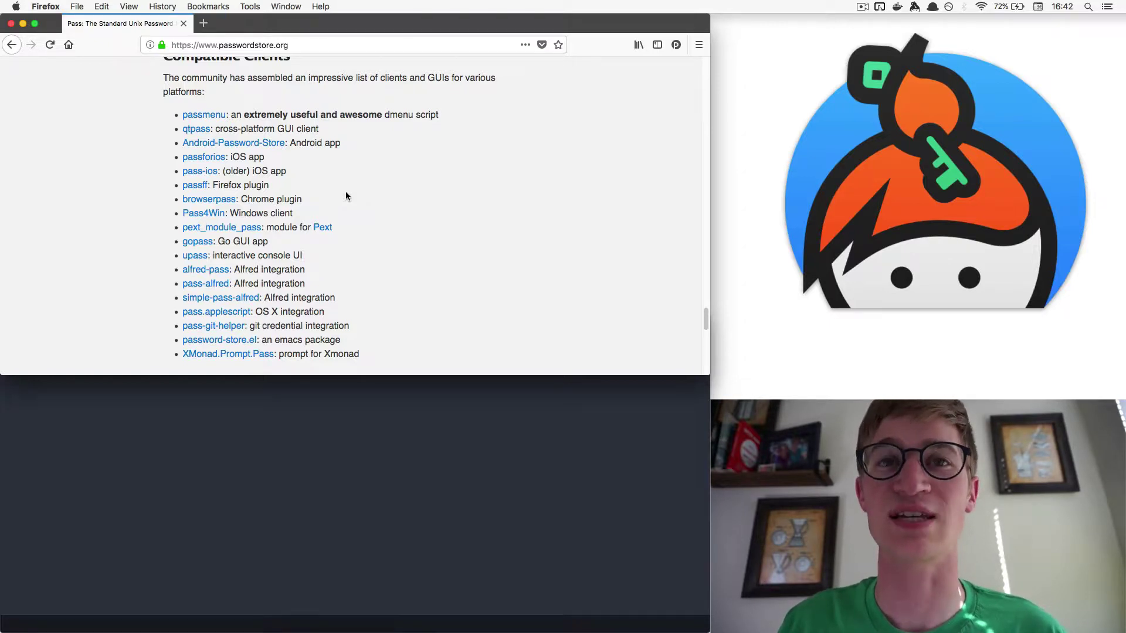
- Switch to QtPass, select the emails folder, then hide QtPass to return to Firefox
{"action": "key", "text": "super+Tab"}
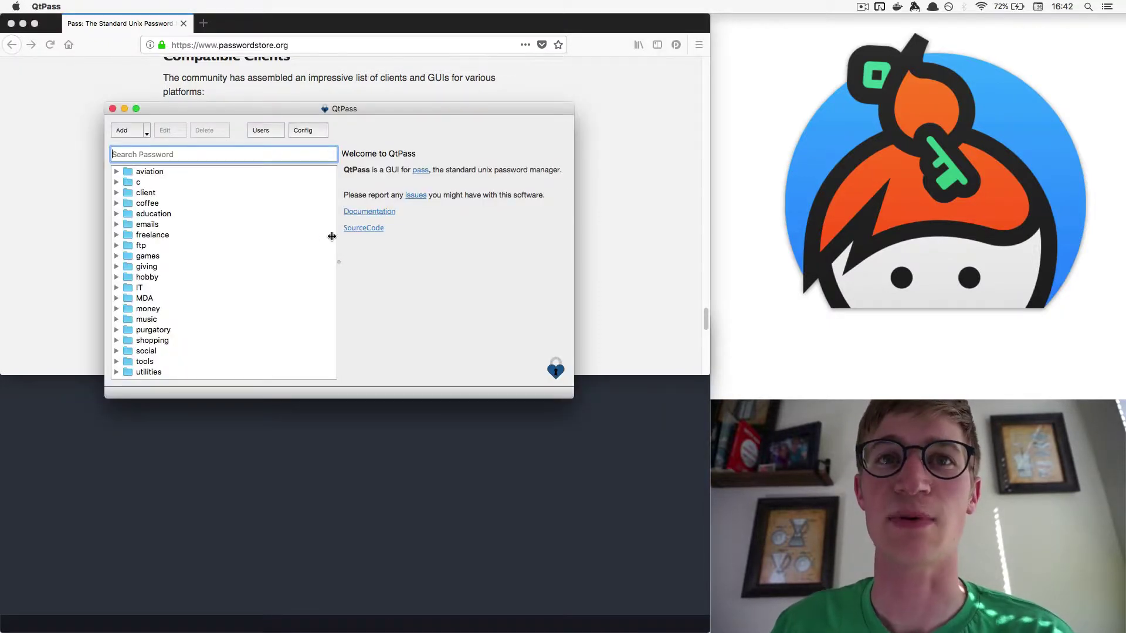
{"action": "left_click", "coordinate": [157, 225]}
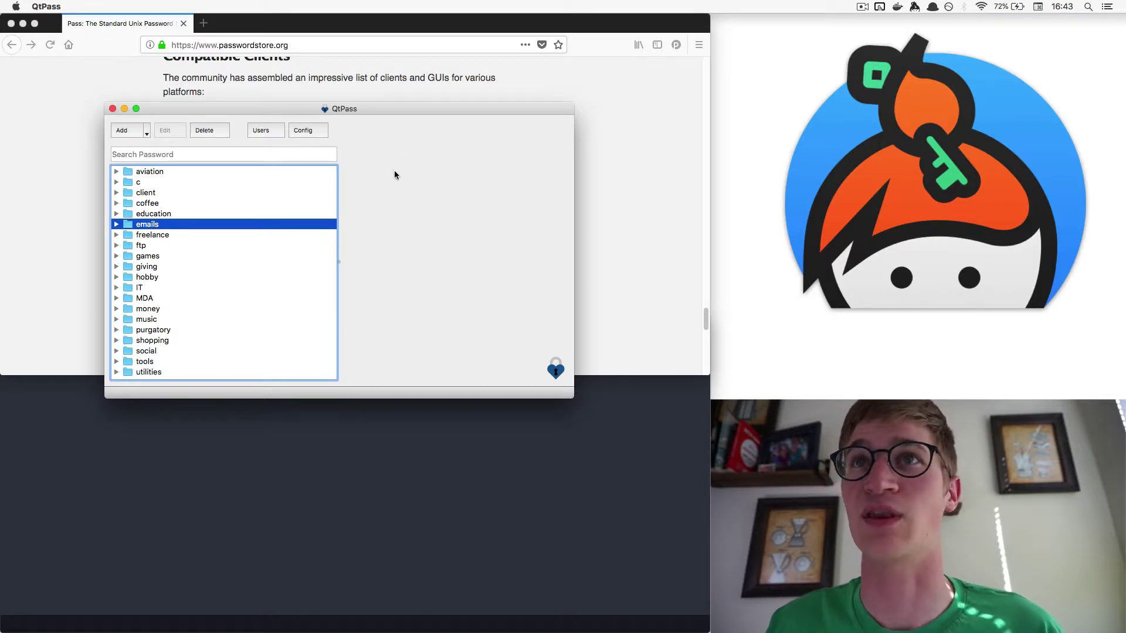
{"action": "key", "text": "super+q"}
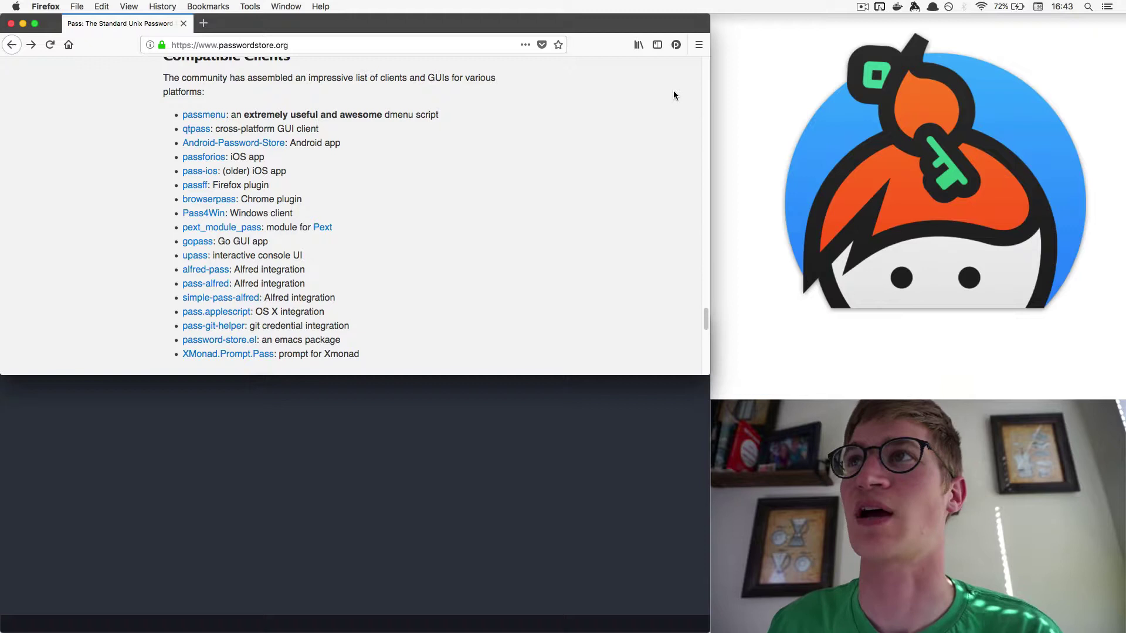
- Log into Bitbucket using PassFF's tools/bitbucket.org entry, then go back to the clients page
{"action": "left_click", "coordinate": [677, 44]}
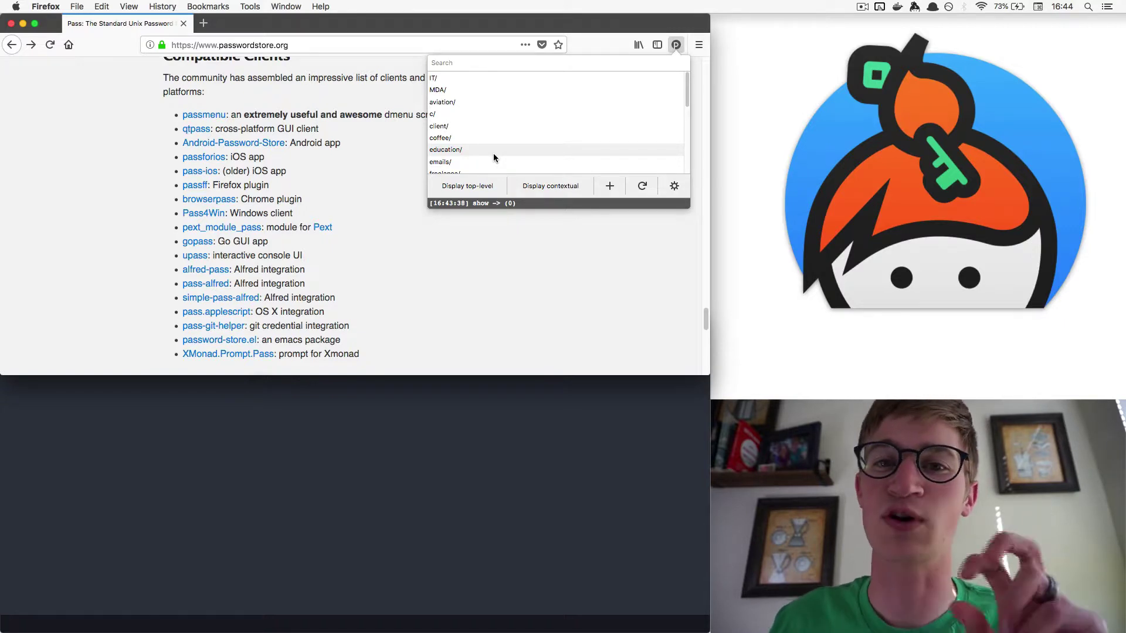
{"action": "scroll", "coordinate": [493, 153], "scroll_direction": "down", "scroll_amount": 3}
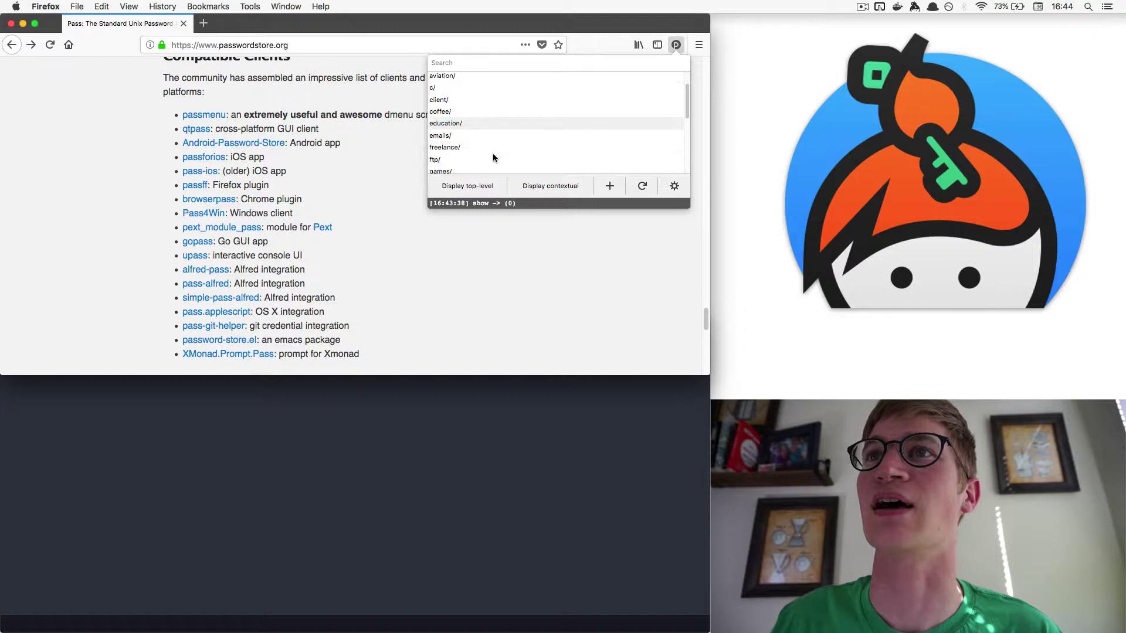
{"action": "scroll", "coordinate": [475, 143], "scroll_direction": "down", "scroll_amount": 4}
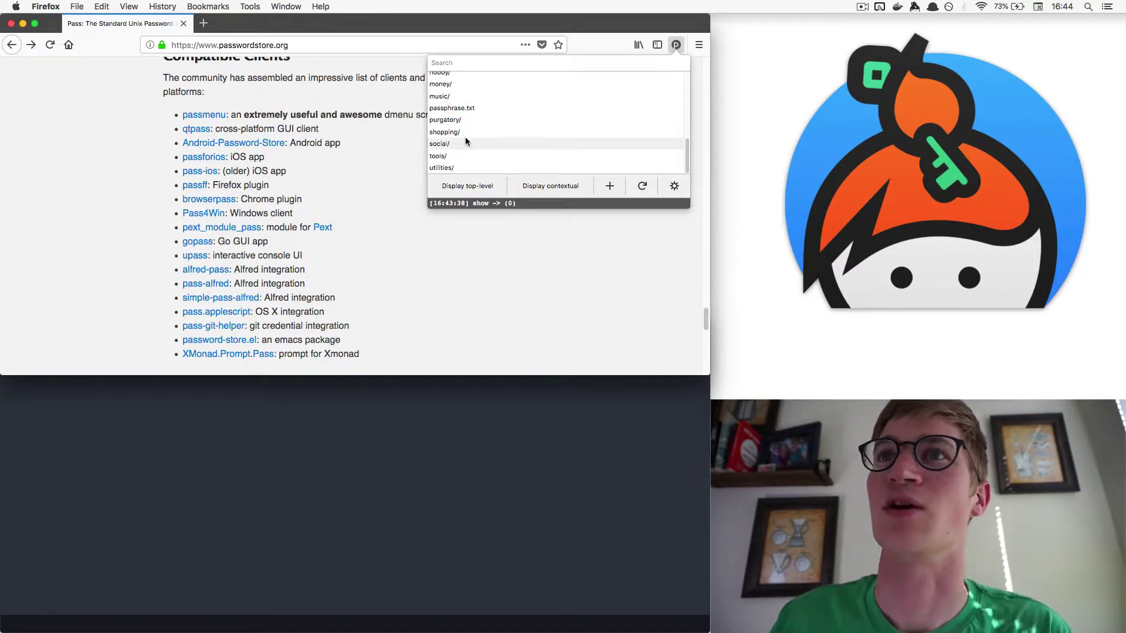
{"action": "left_click", "coordinate": [463, 157]}
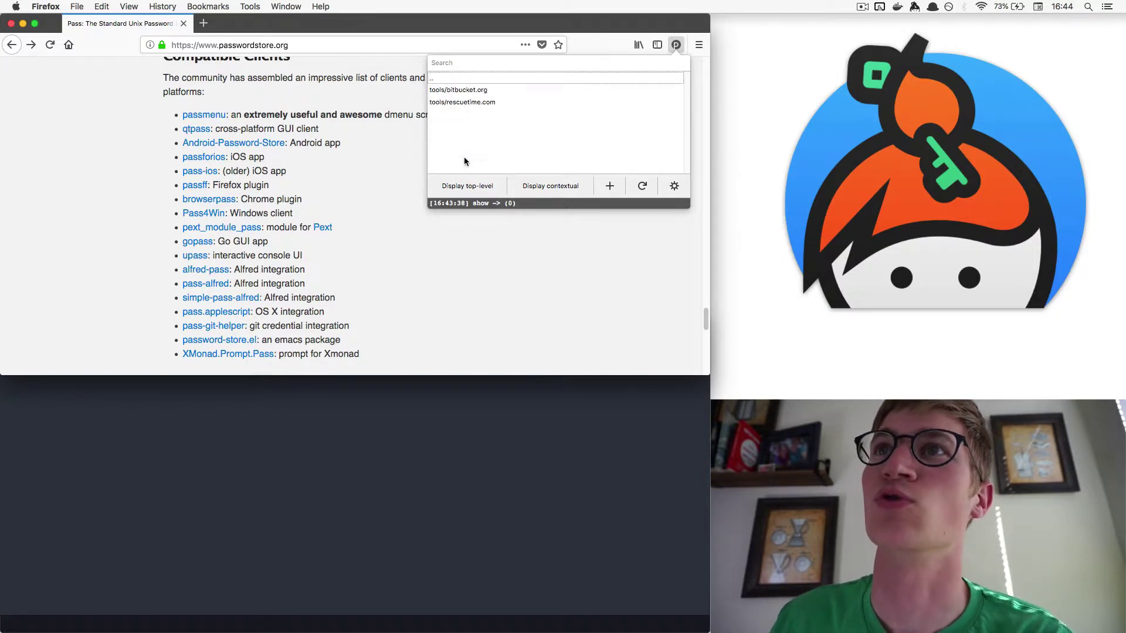
{"action": "left_click", "coordinate": [473, 90]}
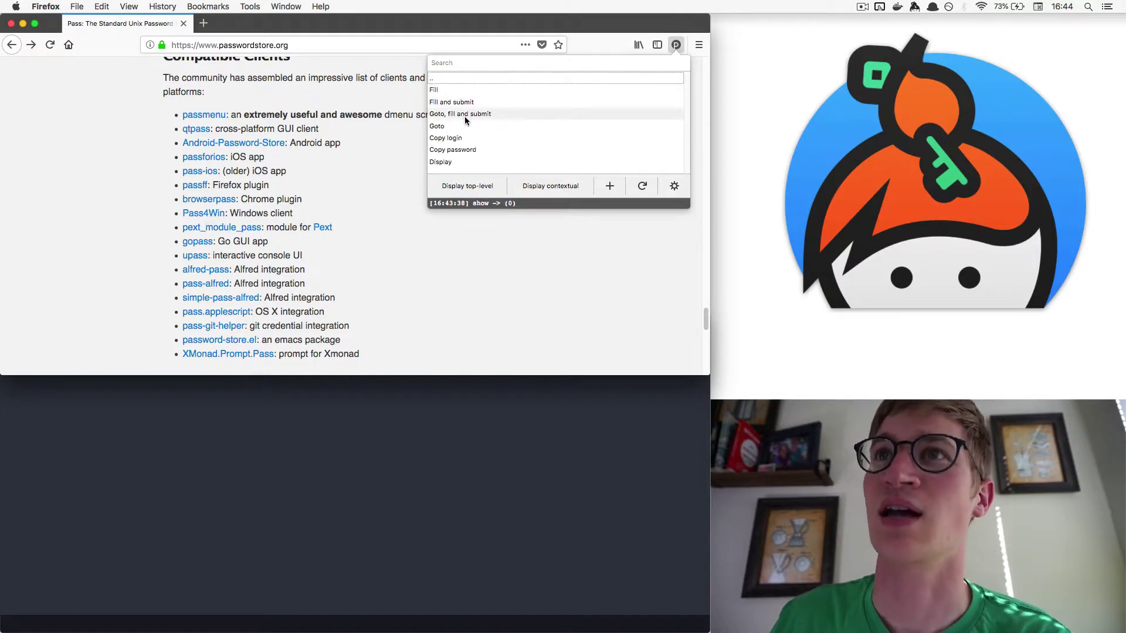
{"action": "left_click", "coordinate": [463, 114]}
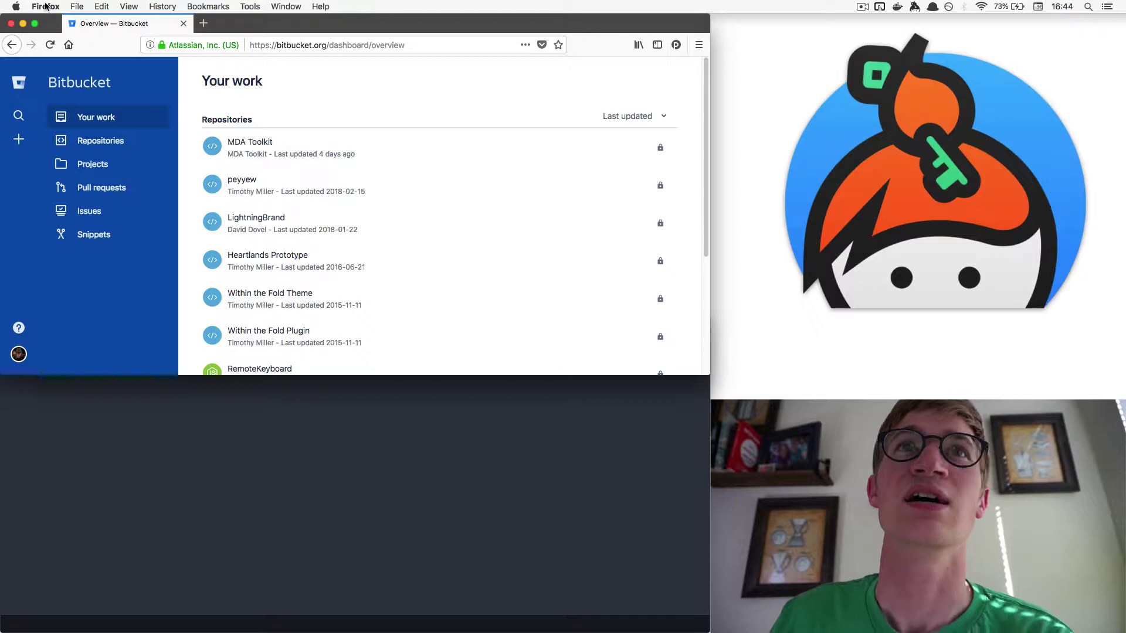
{"action": "left_click", "coordinate": [10, 50]}
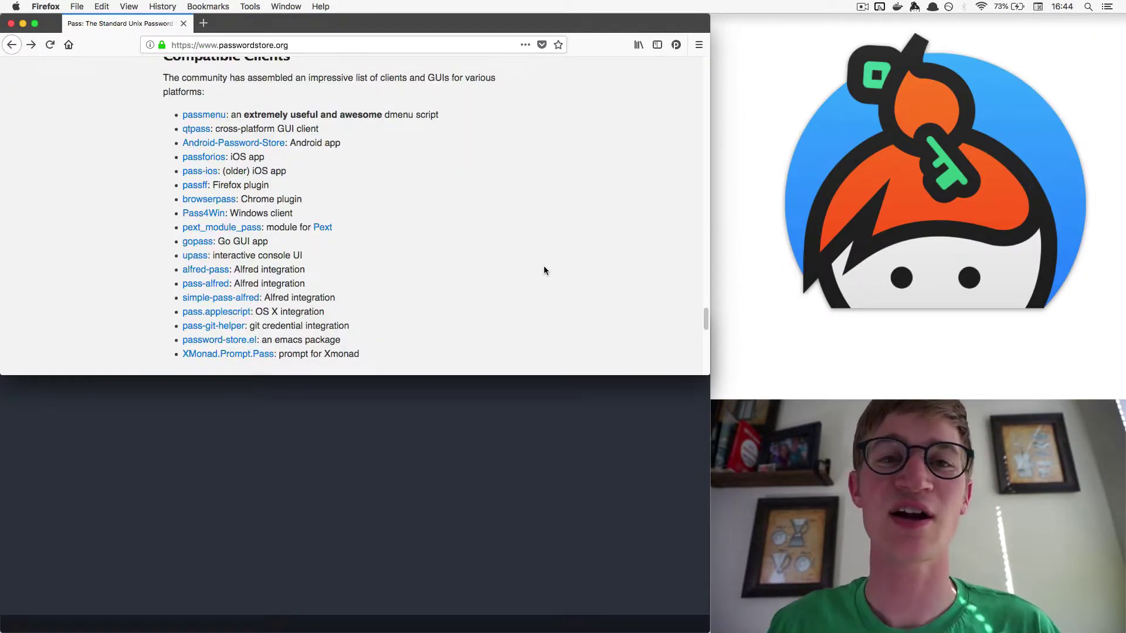
- Open the passff GitHub README and follow it to the PassFF addons.mozilla.org page
{"action": "left_click", "coordinate": [195, 189], "text": "super"}
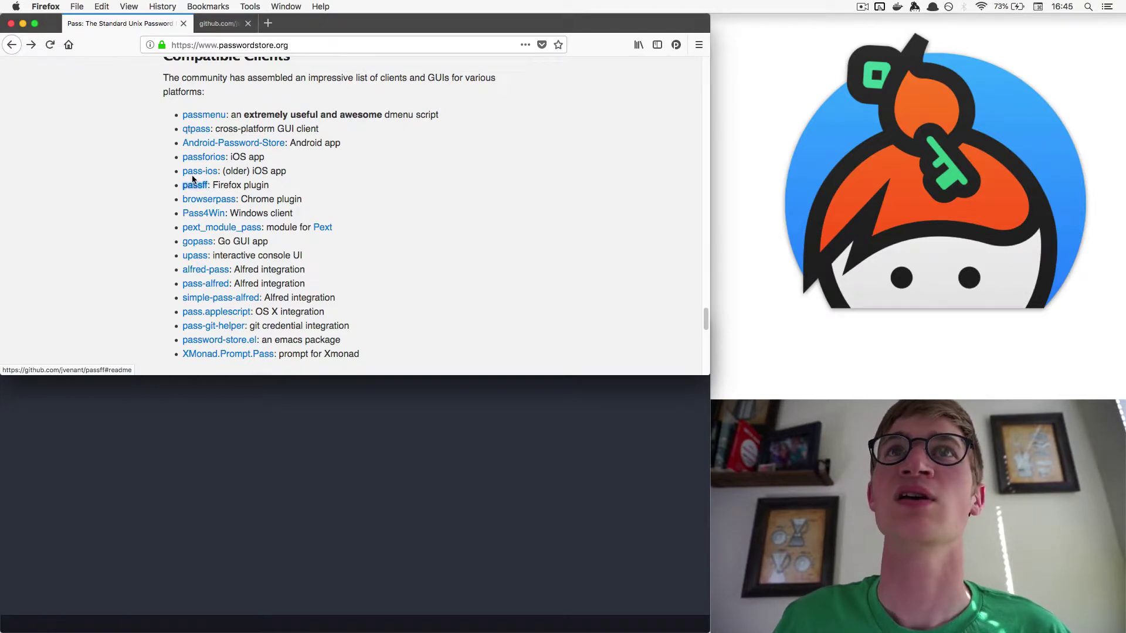
{"action": "left_click", "coordinate": [230, 22]}
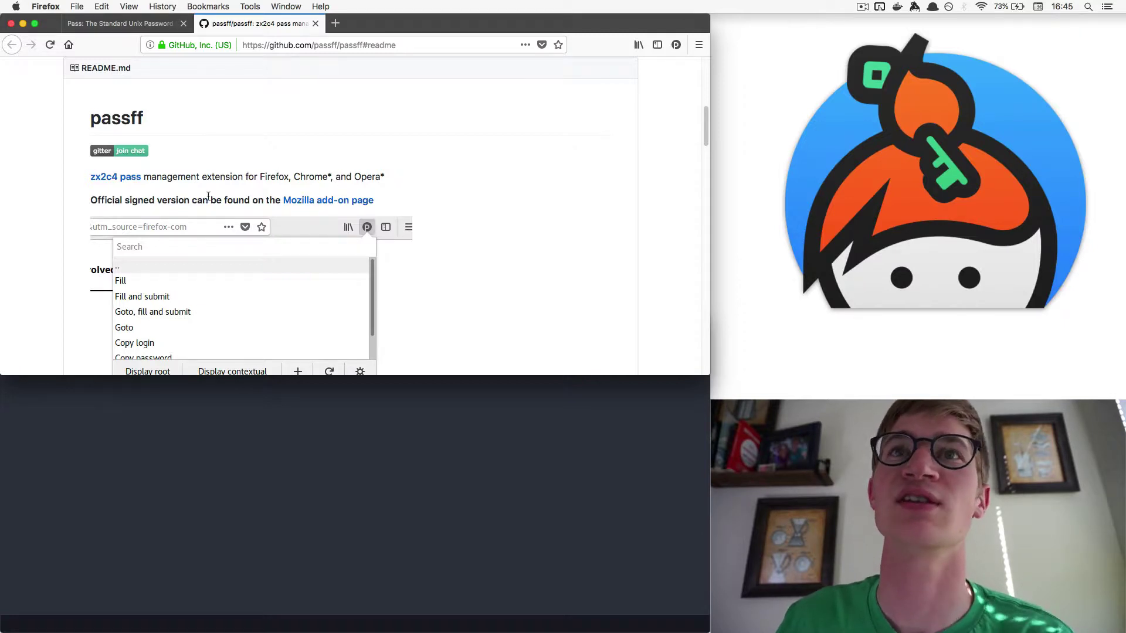
{"action": "left_click", "coordinate": [303, 201], "text": "super"}
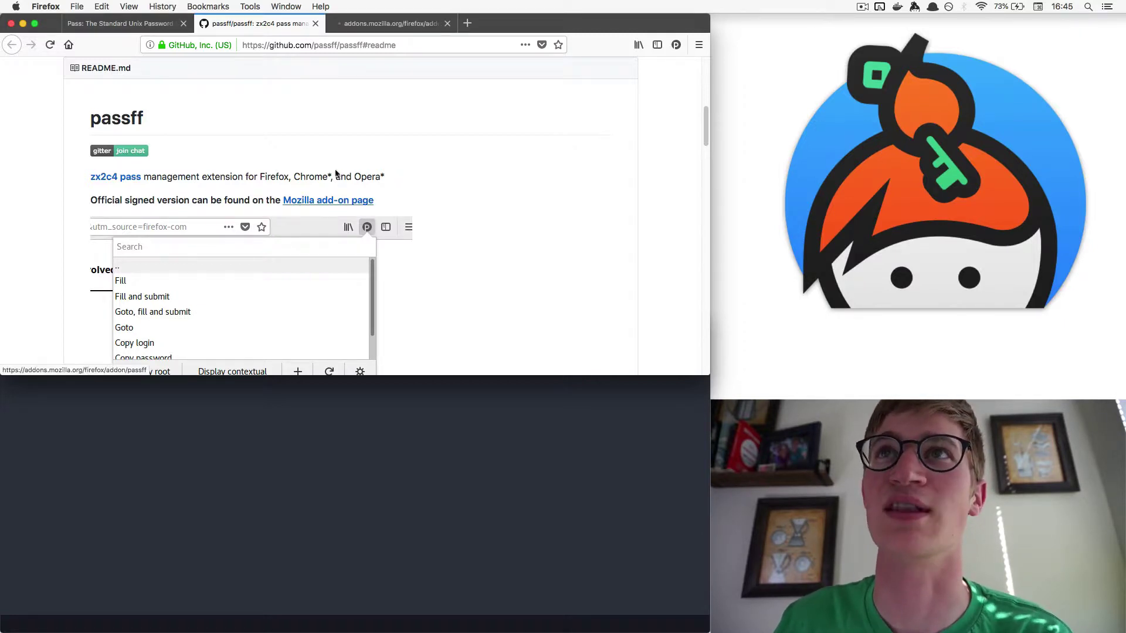
{"action": "left_click", "coordinate": [388, 23]}
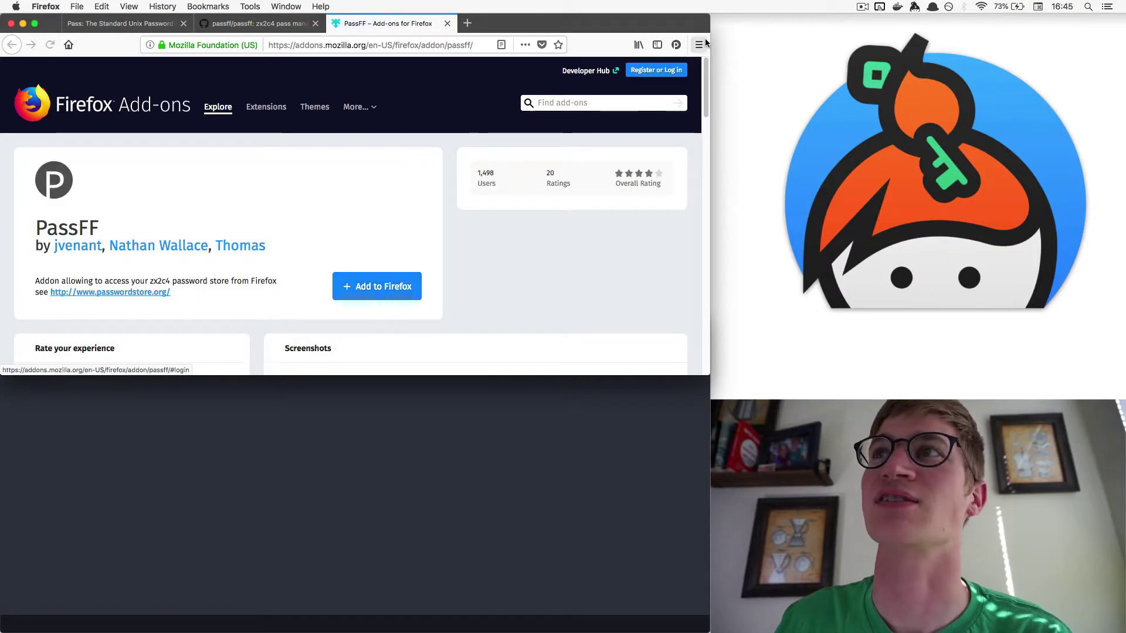
- Add PassFF to Firefox, granting its permissions and dismissing the confirmation
{"action": "left_click", "coordinate": [392, 292]}
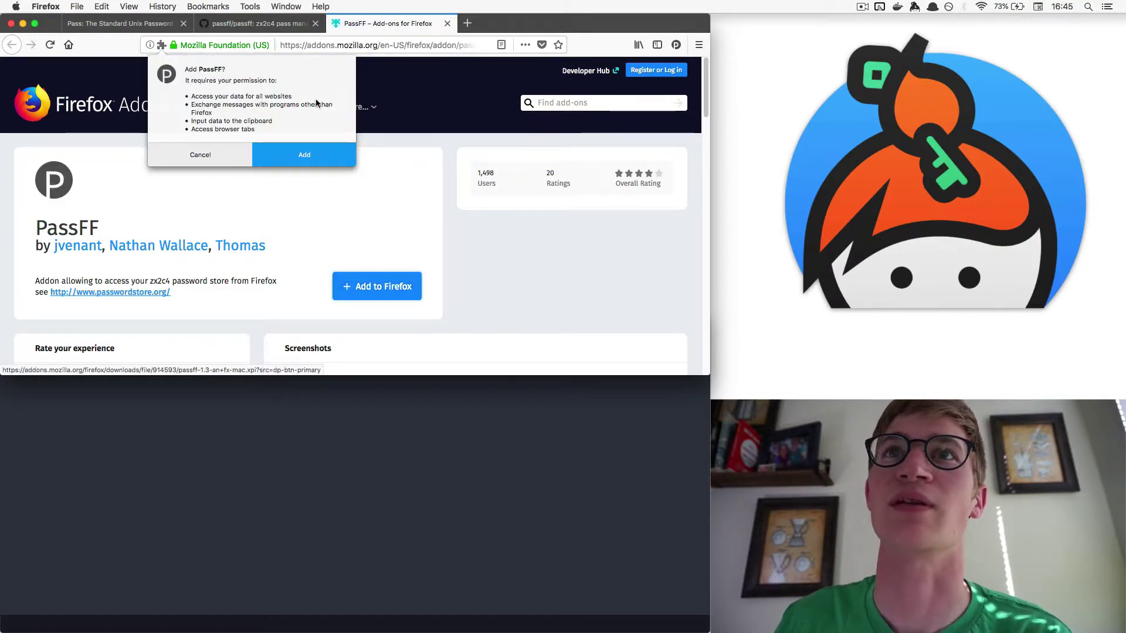
{"action": "left_click", "coordinate": [299, 156]}
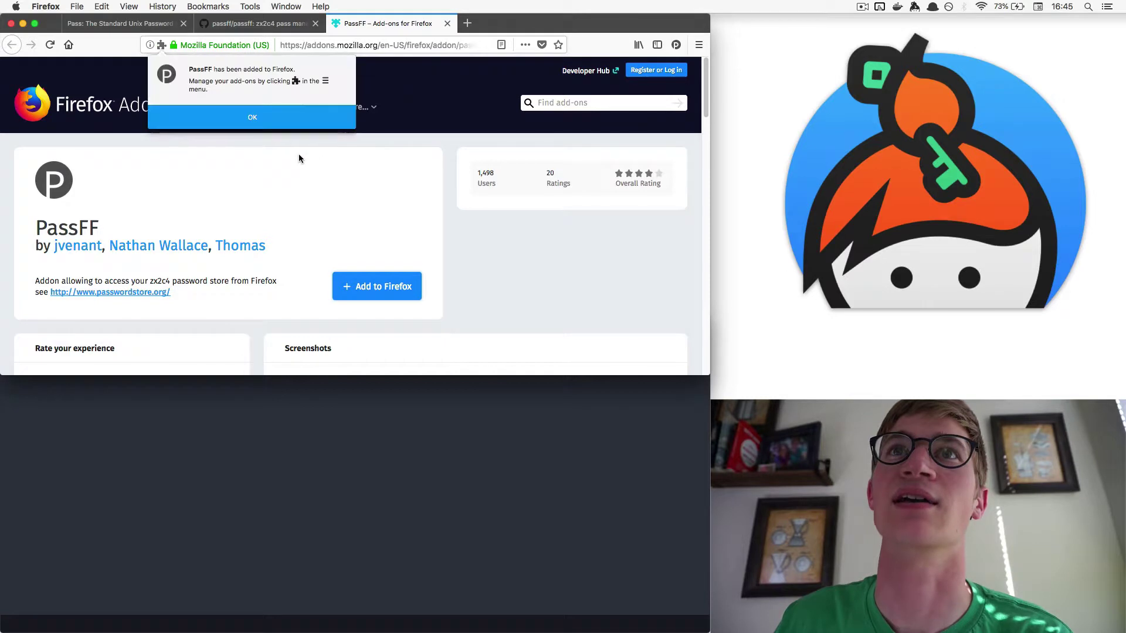
{"action": "left_click", "coordinate": [301, 121]}
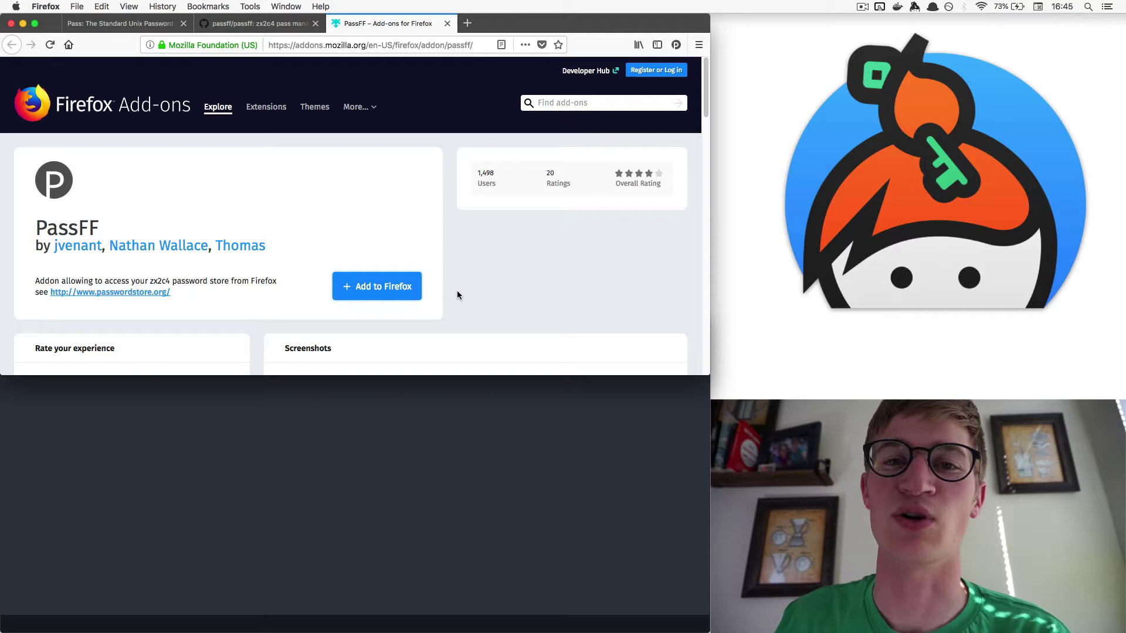
- Follow the passff README's installation guide to the passff-host repository page
{"action": "left_click", "coordinate": [448, 23]}
{"action": "scroll", "coordinate": [435, 244], "scroll_direction": "down", "scroll_amount": 5}
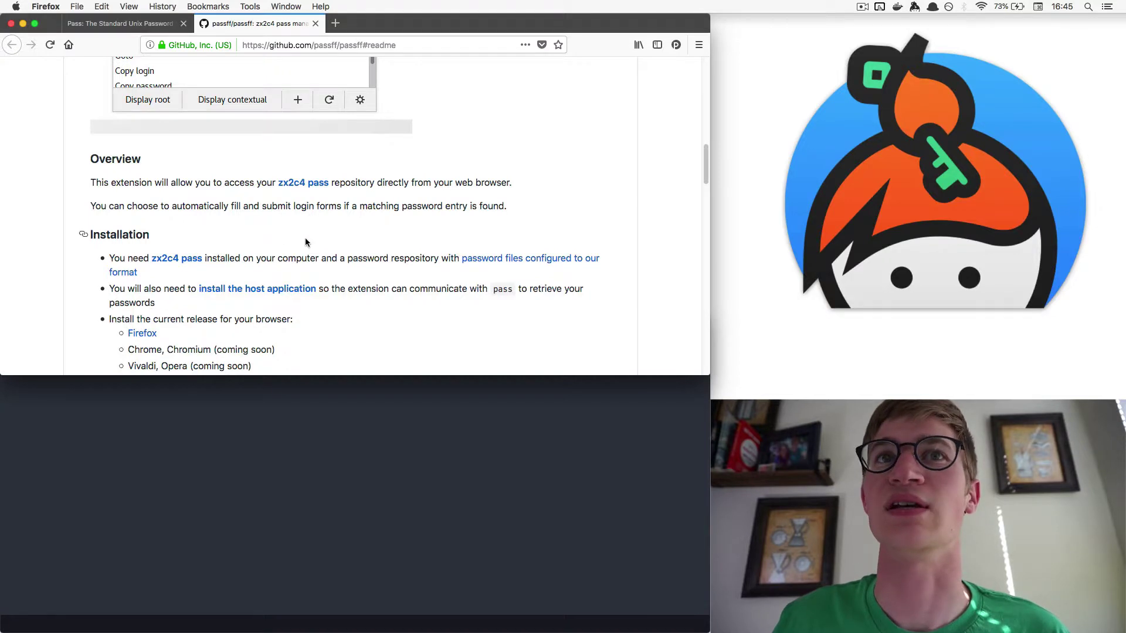
{"action": "scroll", "coordinate": [118, 223], "scroll_direction": "down", "scroll_amount": 2}
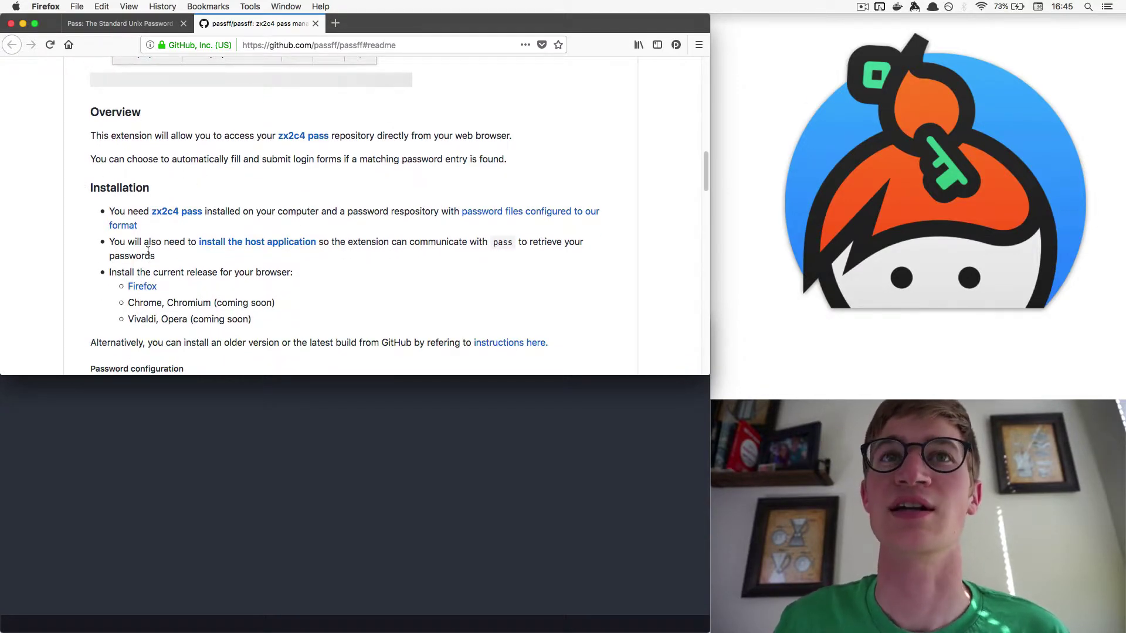
{"action": "left_click", "coordinate": [268, 246], "text": "super"}
{"action": "left_click", "coordinate": [365, 25]}
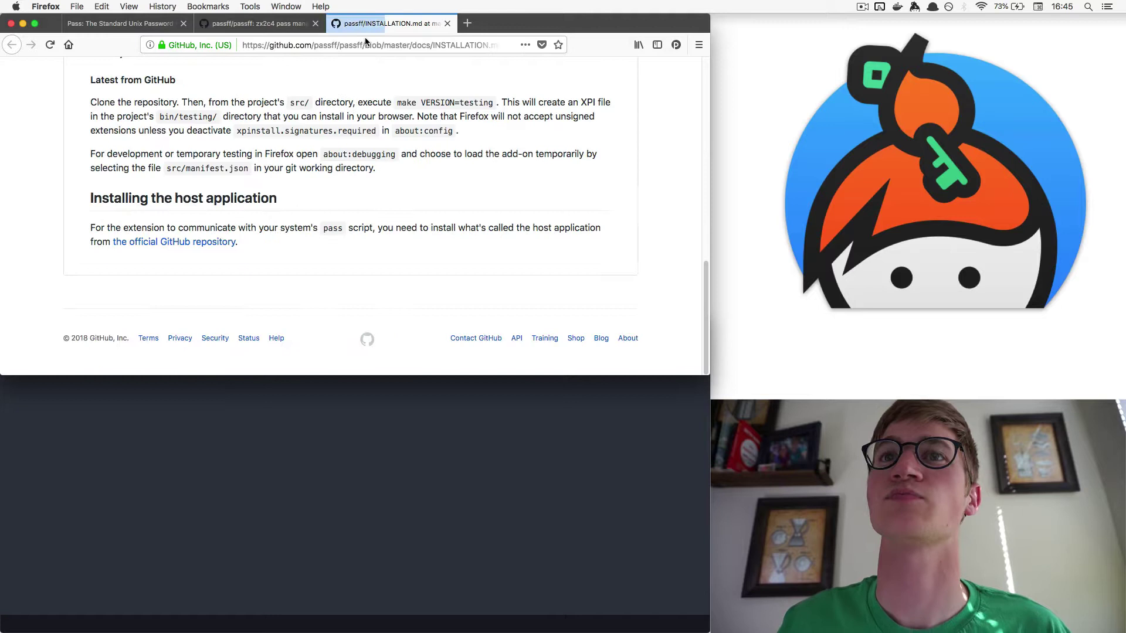
{"action": "scroll", "coordinate": [337, 281], "scroll_direction": "up", "scroll_amount": 2}
{"action": "left_click", "coordinate": [179, 278]}
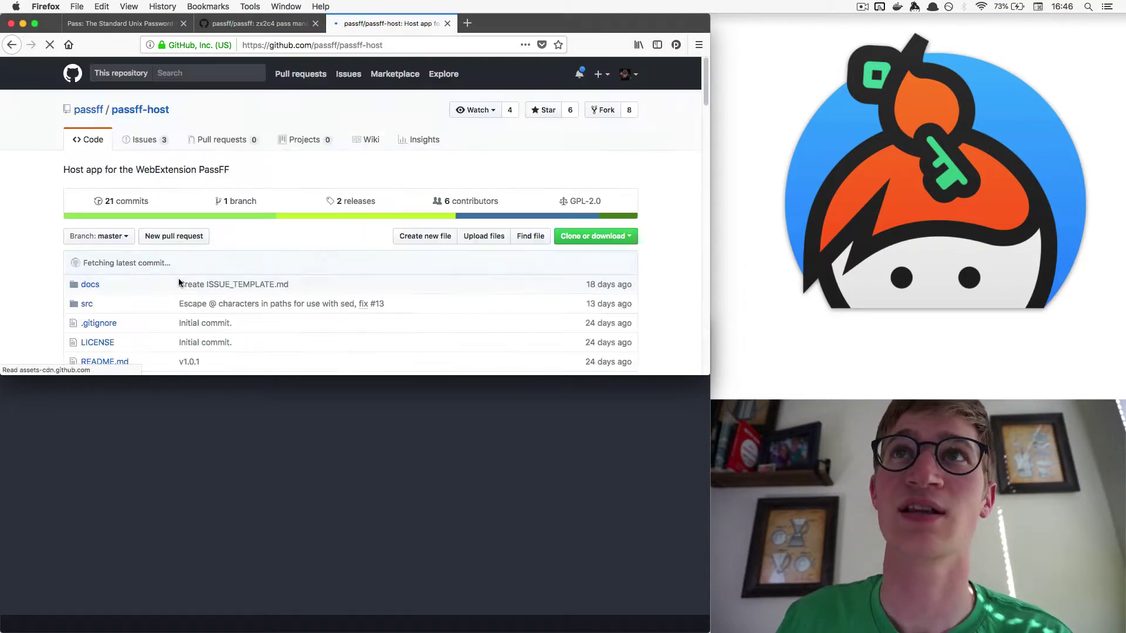
- Select the one-line curl install_host_app.sh command in the Installation section
{"action": "scroll", "coordinate": [272, 291], "scroll_direction": "down", "scroll_amount": 10}
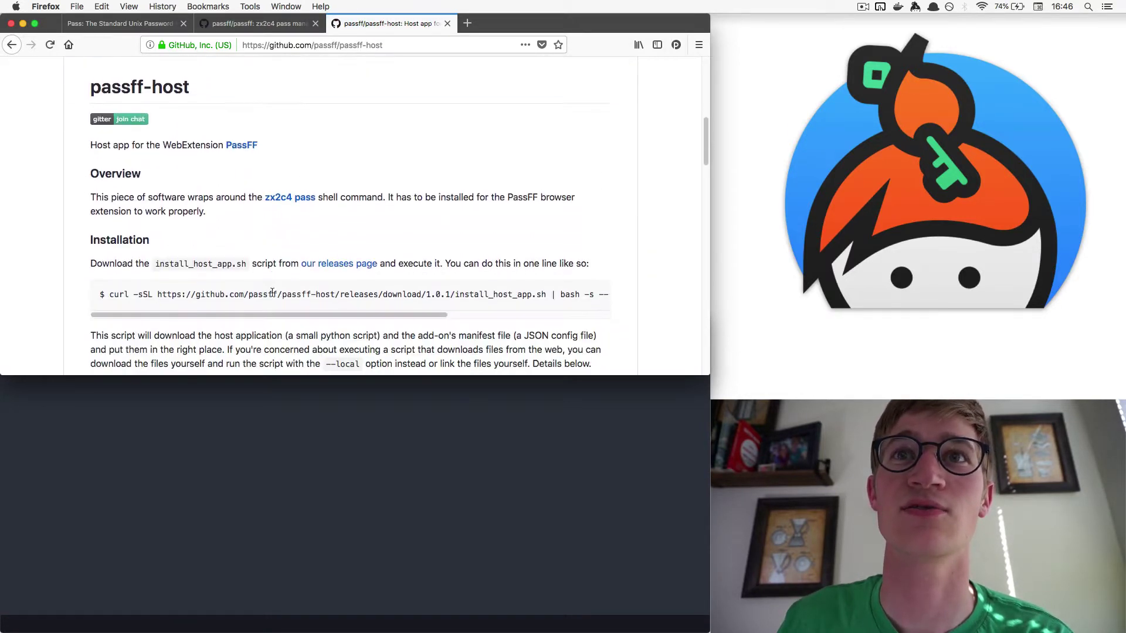
{"action": "scroll", "coordinate": [272, 296], "scroll_direction": "down", "scroll_amount": 2}
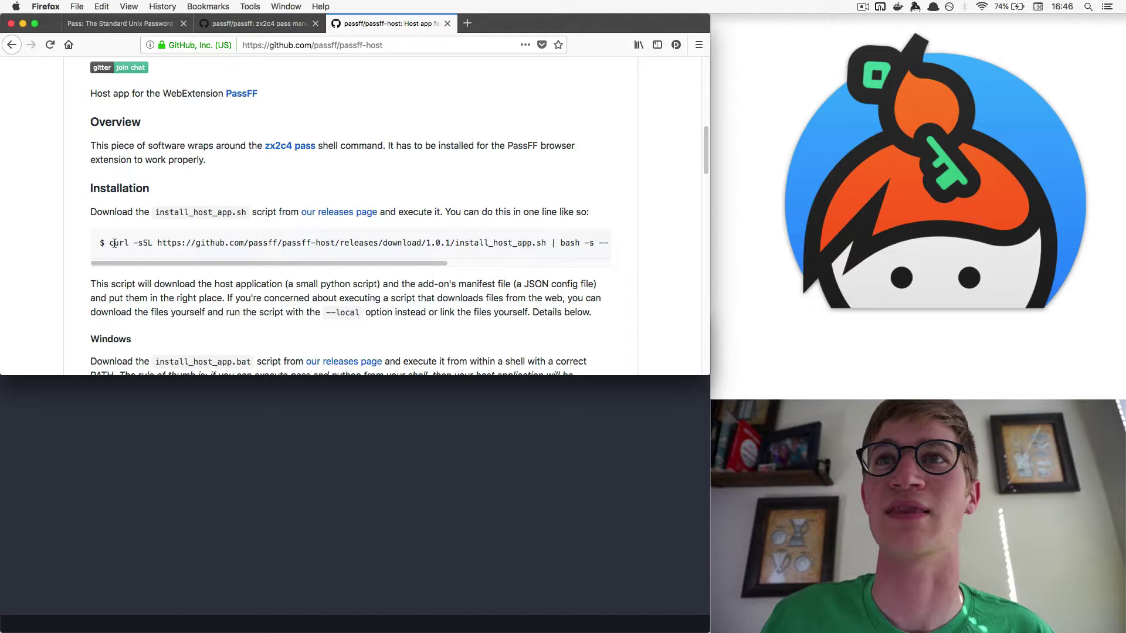
{"action": "left_click_drag", "start_coordinate": [108, 243], "coordinate": [419, 247]}
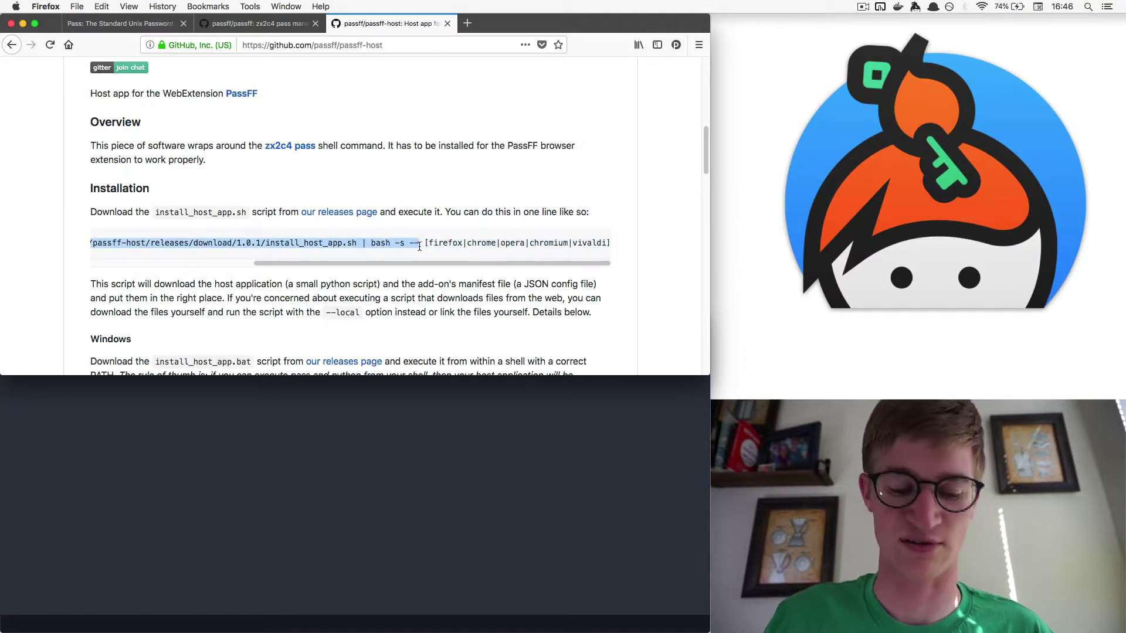
- Run the copied passff-host curl install command in Hyper with the 'firefox' argument
{"action": "key", "text": "super+c"}
{"action": "left_click", "coordinate": [410, 416]}
{"action": "key", "text": "super+v"}
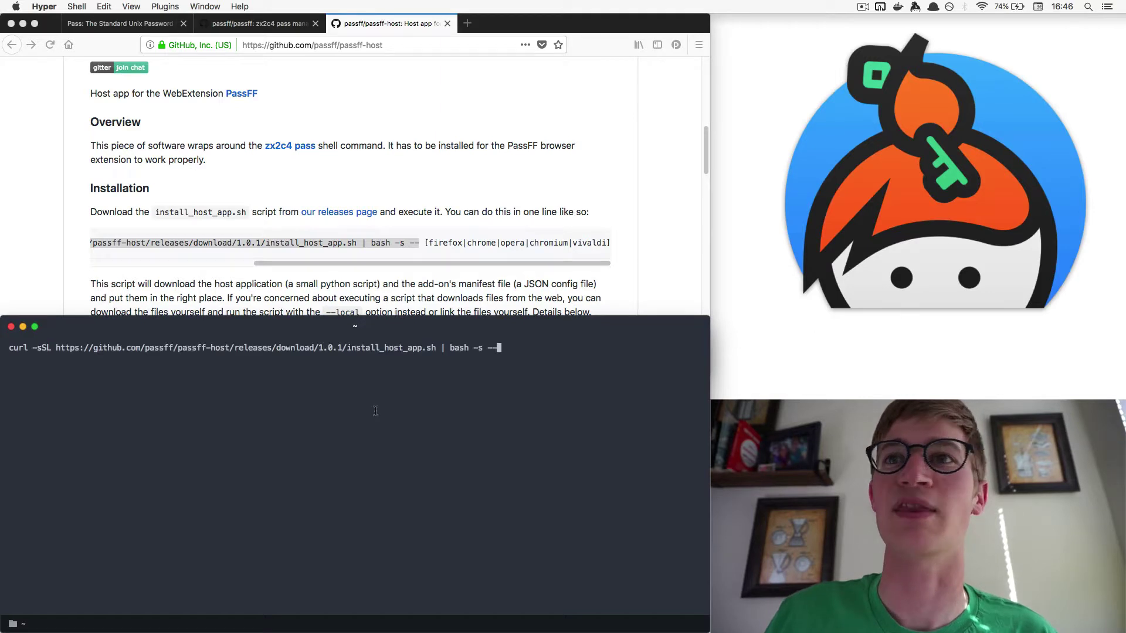
{"action": "type", "text": "firefox"}
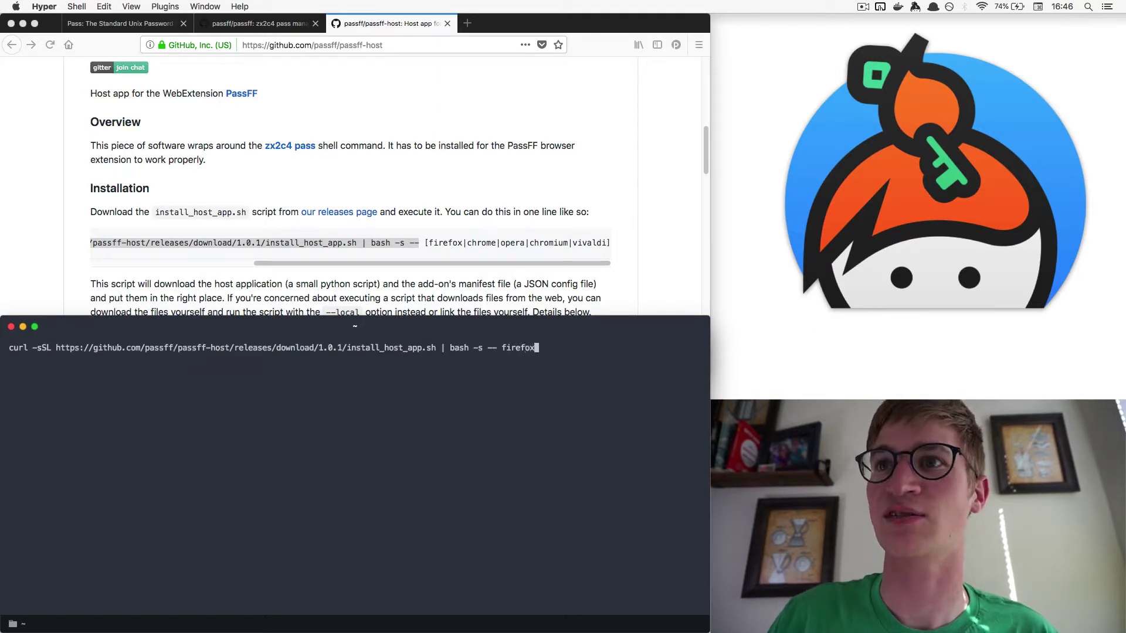
{"action": "key", "text": "Return"}
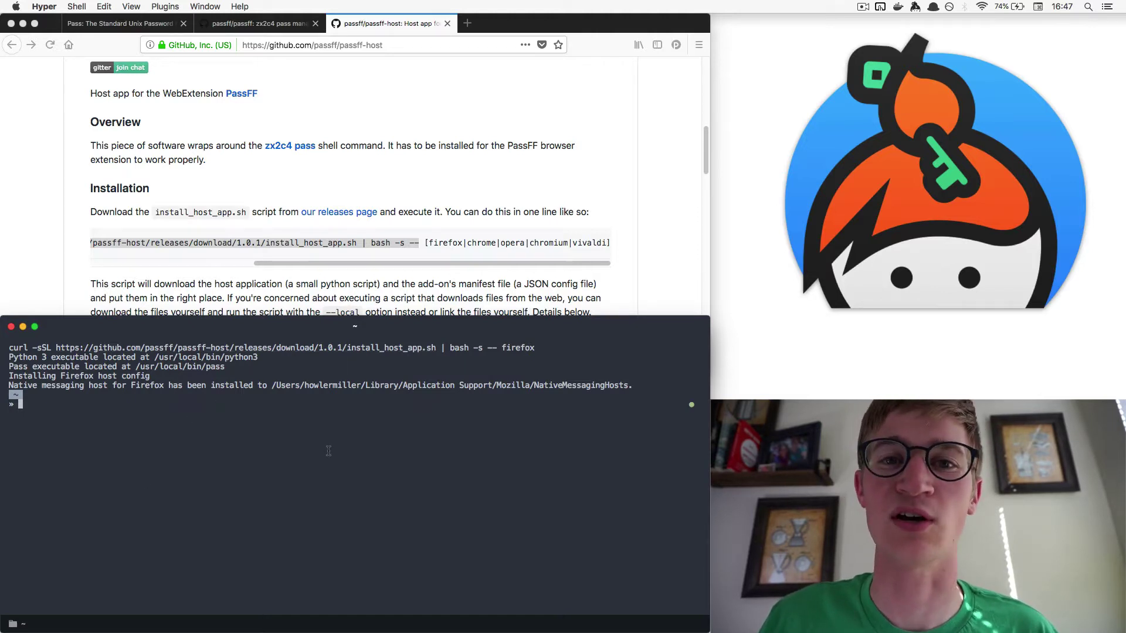
- Run 'brew install python3' in Hyper to confirm python3 is installed
{"action": "left_click", "coordinate": [296, 305]}
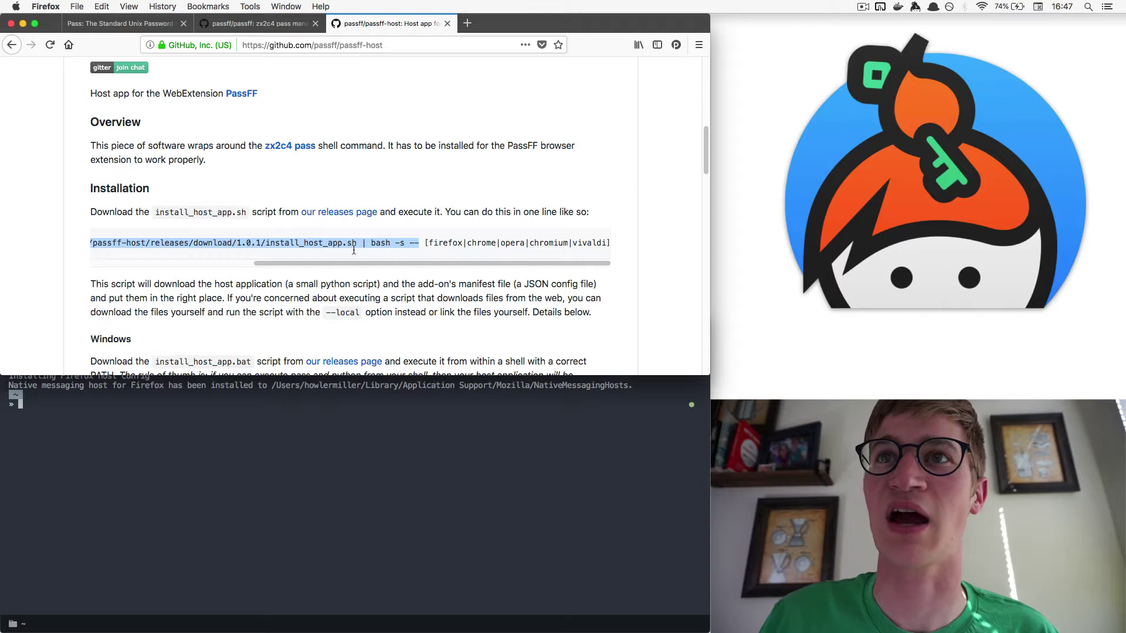
{"action": "left_click", "coordinate": [408, 463]}
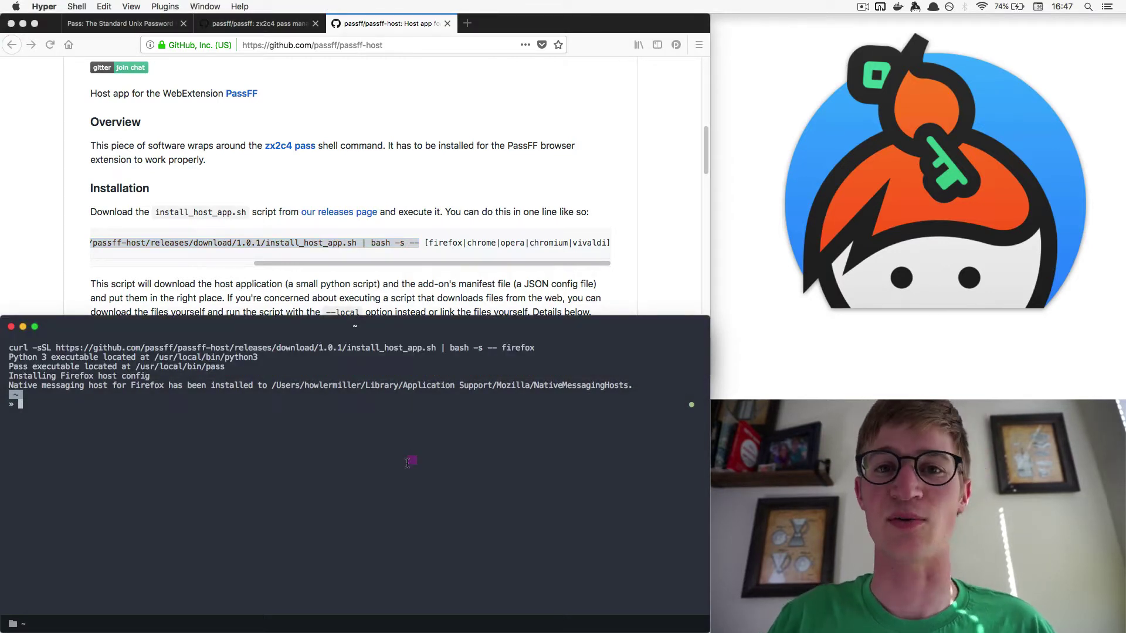
{"action": "type", "text": "brew install b"}
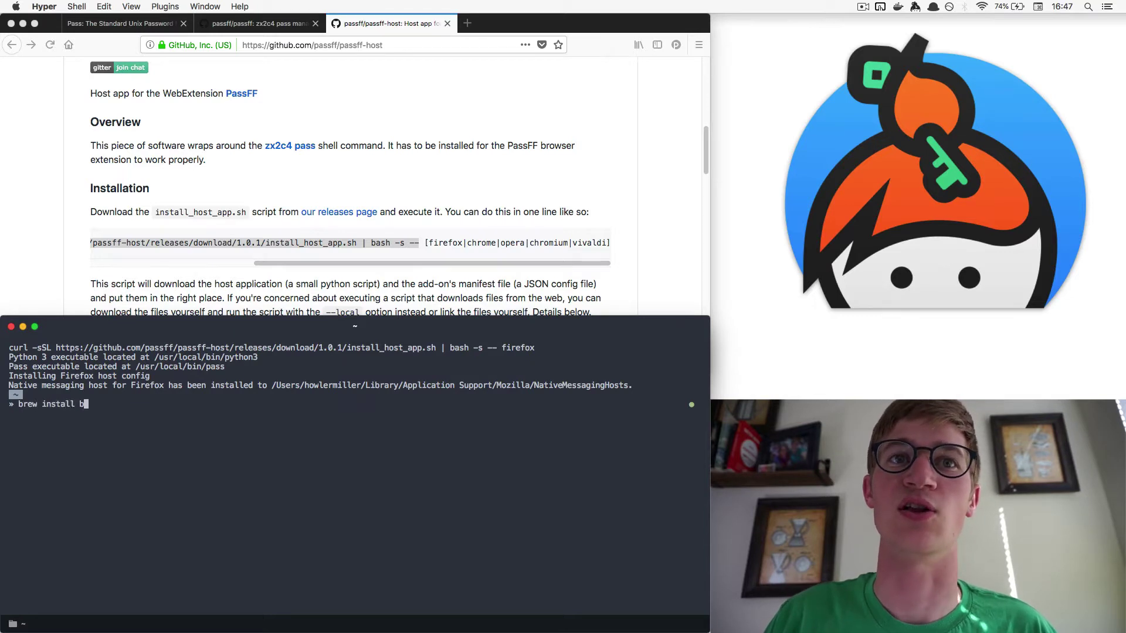
{"action": "key", "text": "BackSpace"}
{"action": "type", "text": "py"}
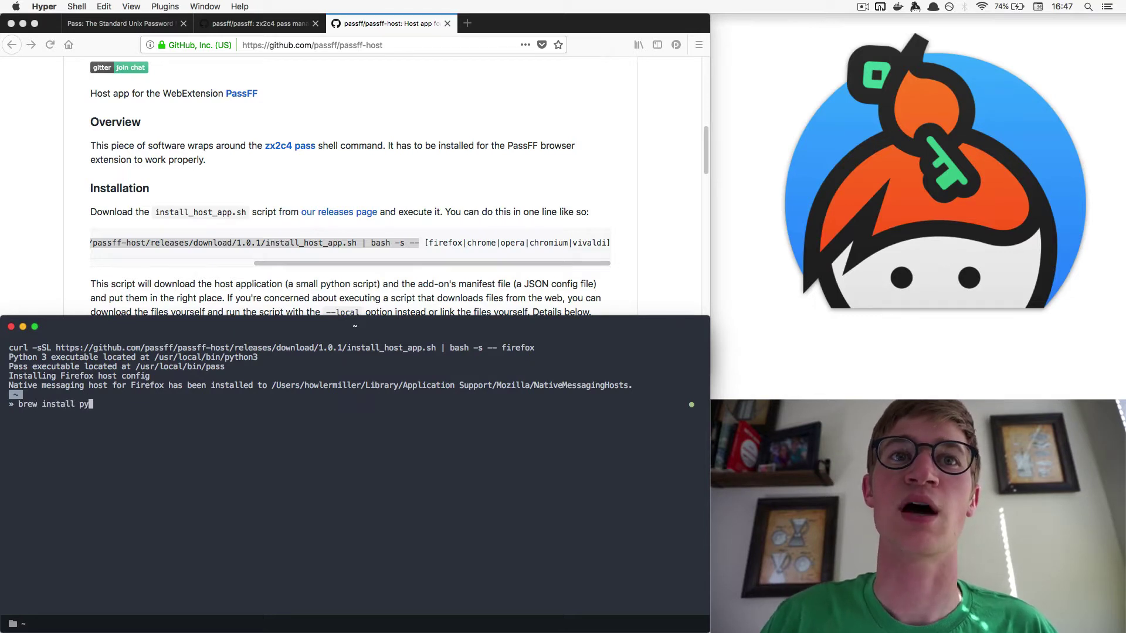
{"action": "type", "text": "thon3"}
{"action": "key", "text": "Return"}
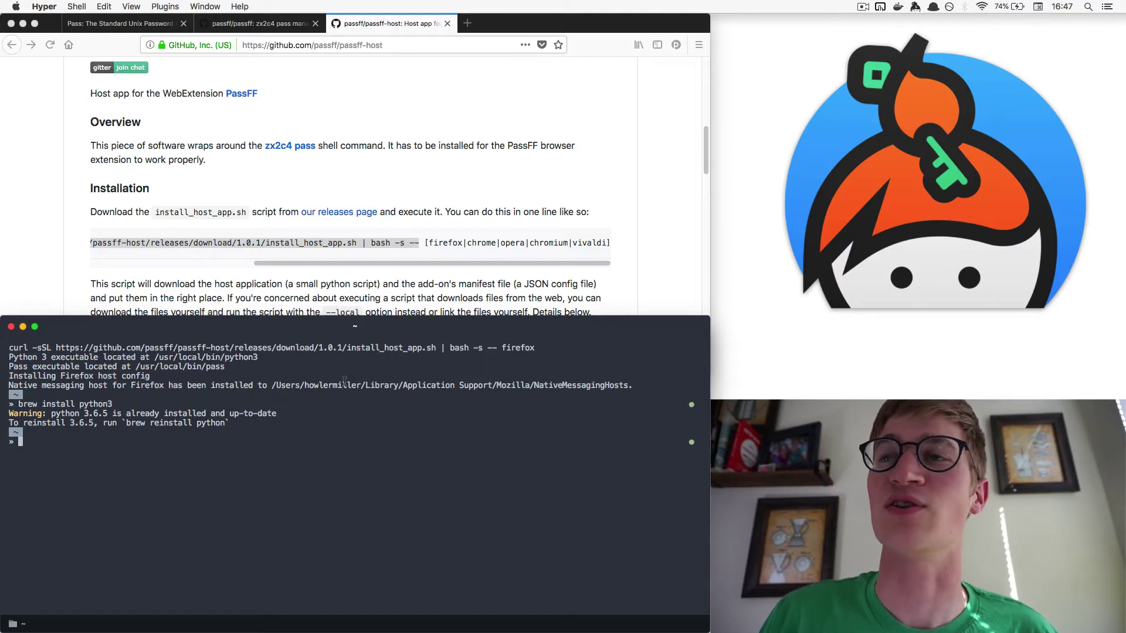
- Open the PassFF popup in Firefox to see the social/github.com entry, then close it
{"action": "left_click", "coordinate": [567, 165]}
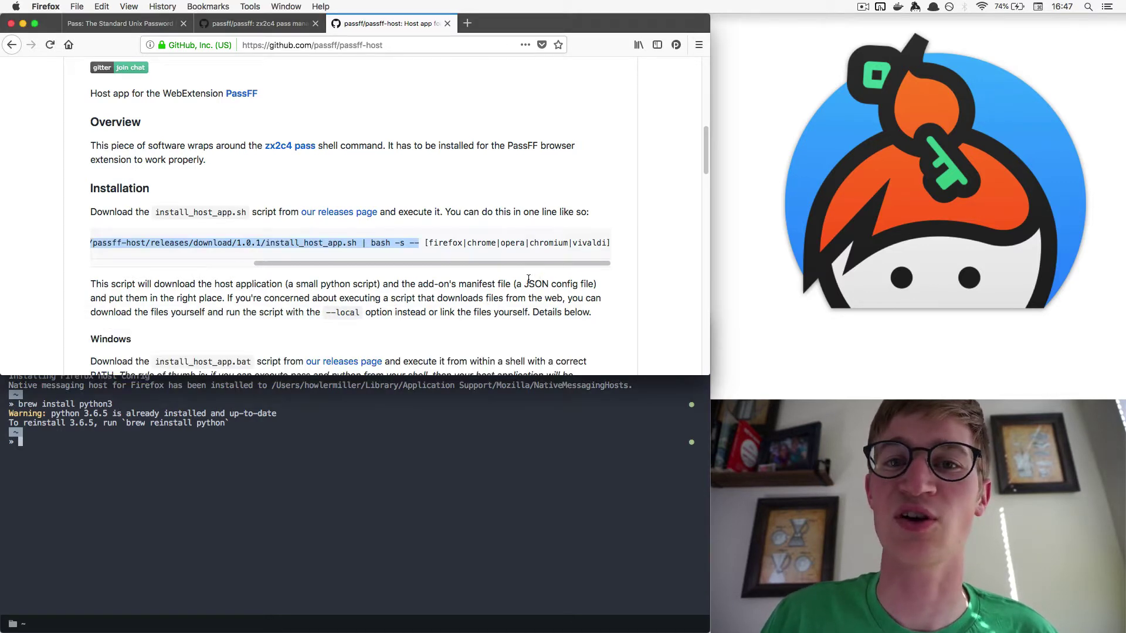
{"action": "left_click", "coordinate": [678, 45]}
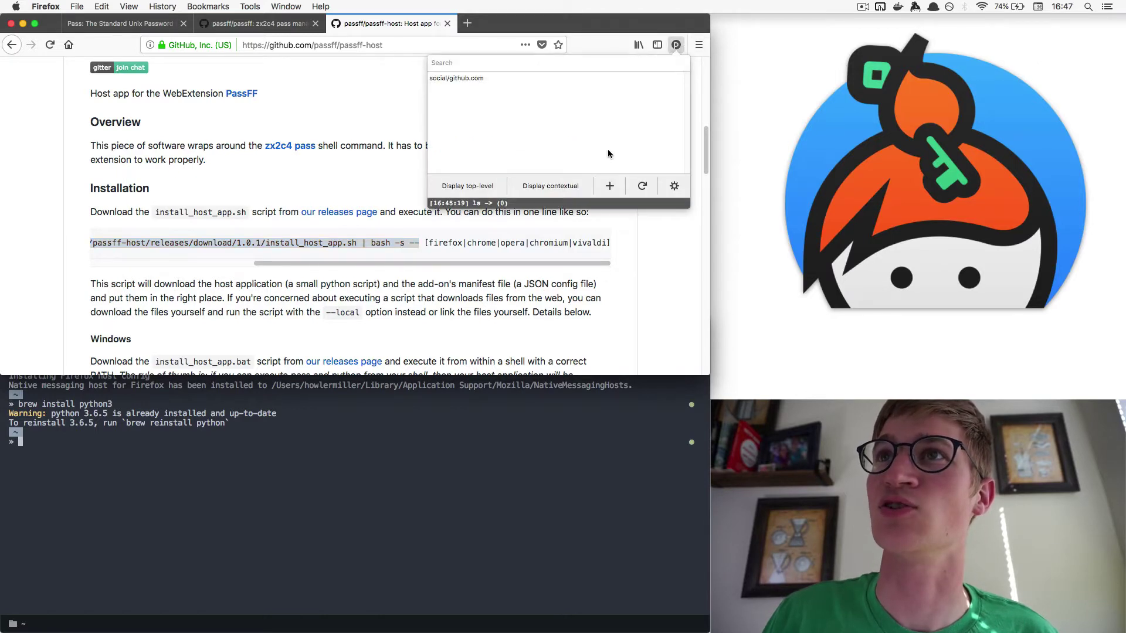
{"action": "left_click", "coordinate": [474, 309]}
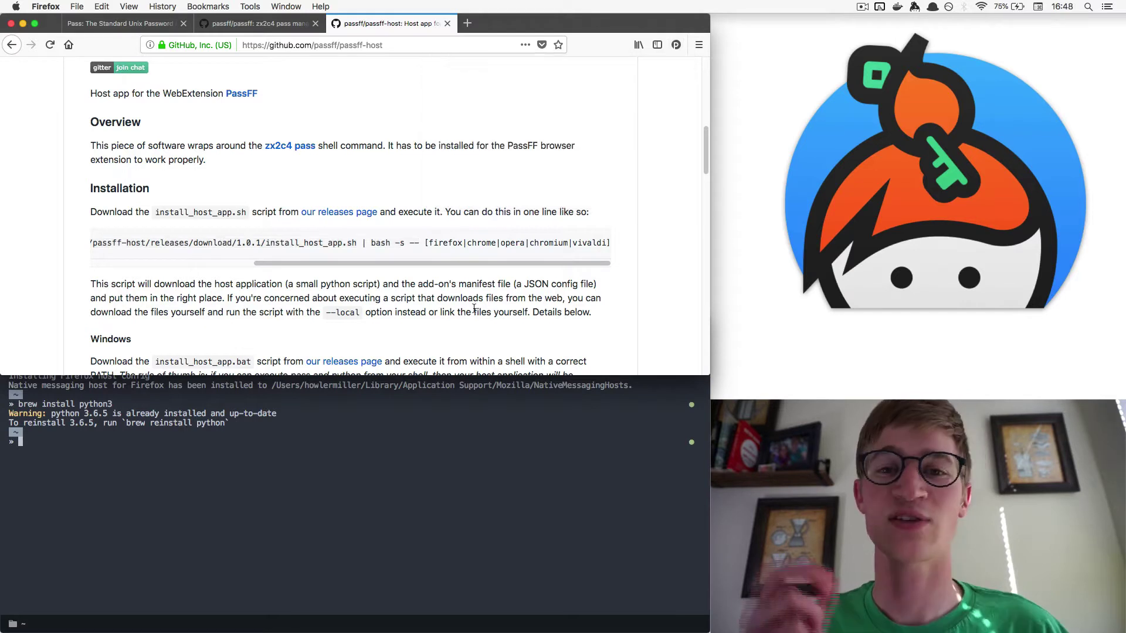